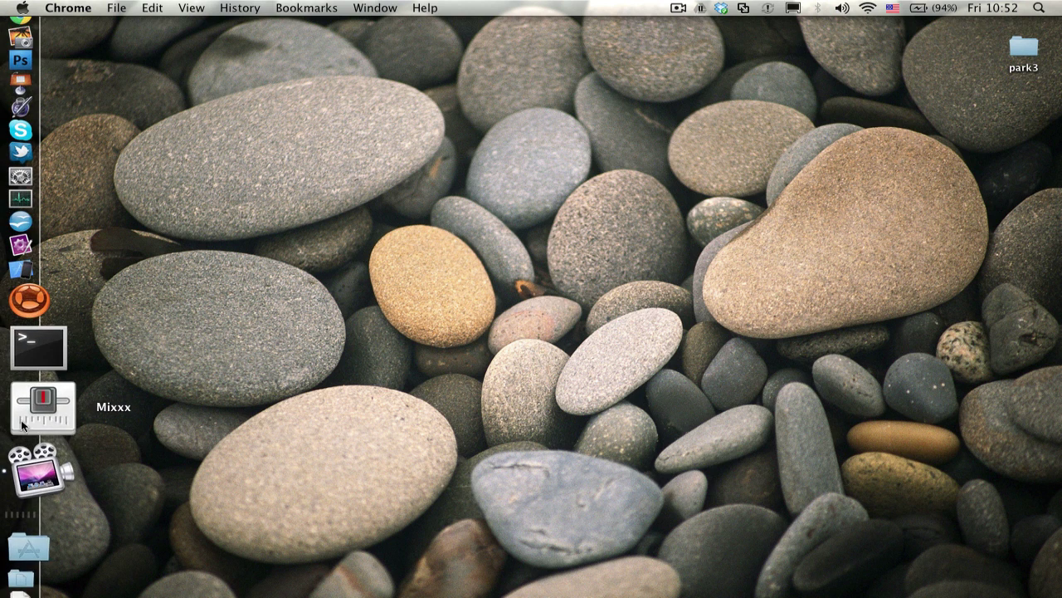
- Launch Mixxx from its Dock icon
left_click(23, 424)
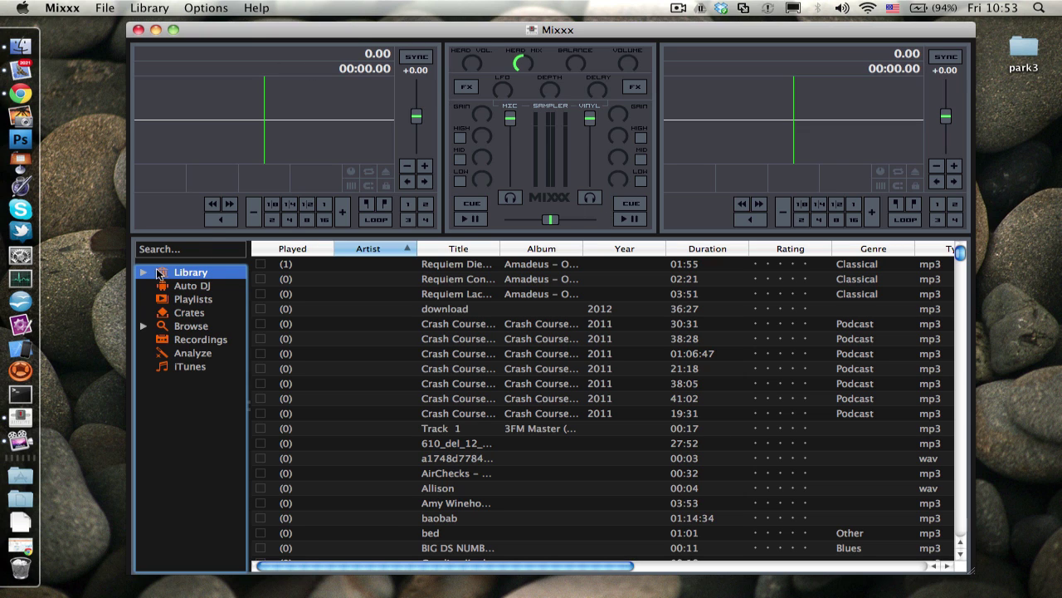
- Search the library for 'du' and load the DUCK SAUCE track onto deck 1
left_click(176, 249)
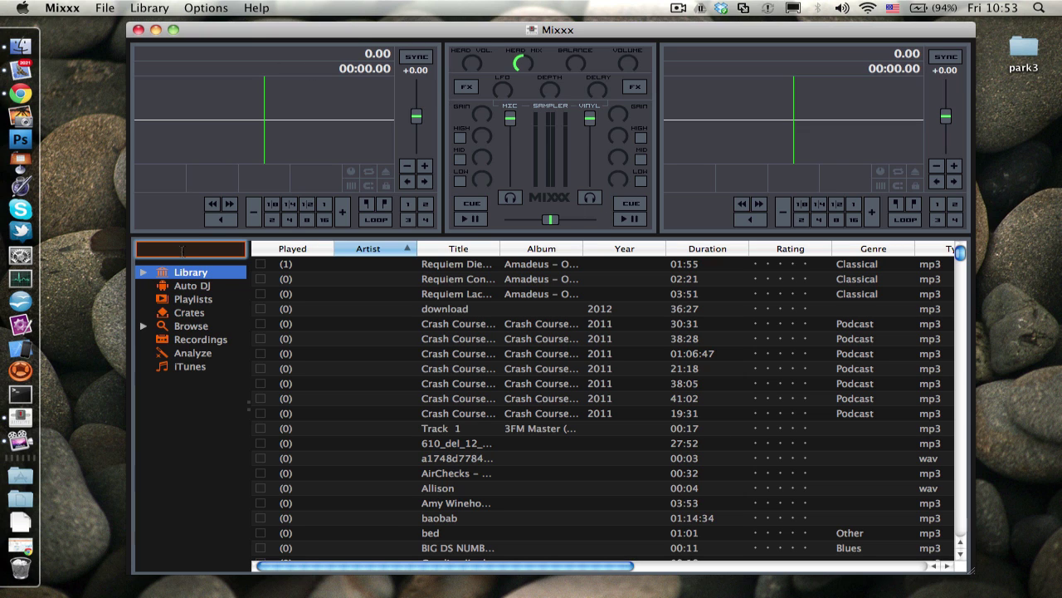
type("duck")
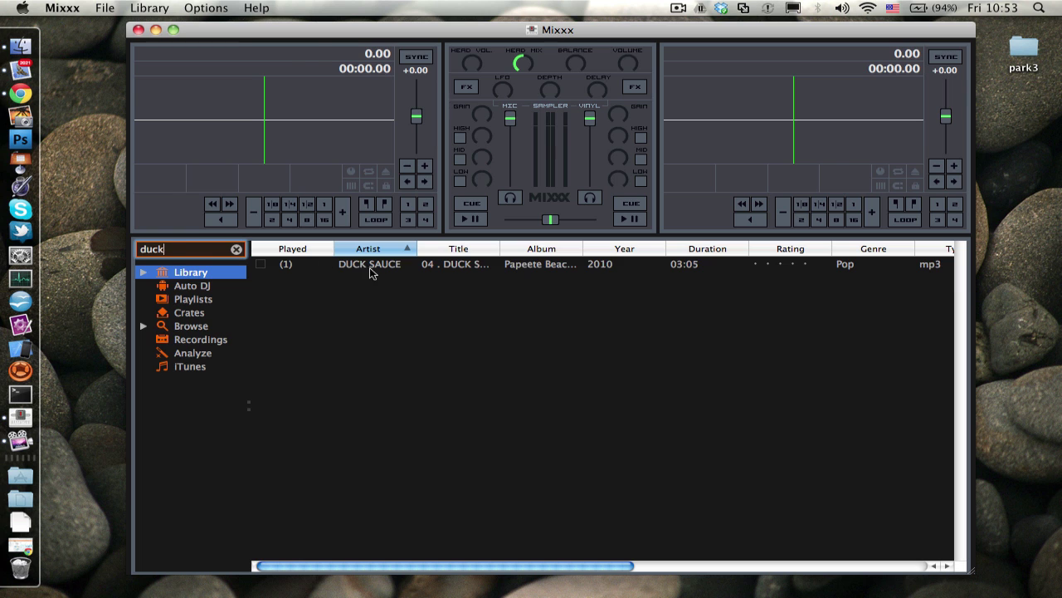
double_click(370, 266)
- Start deck 1 playing and lower the system volume two notches
left_click(470, 219)
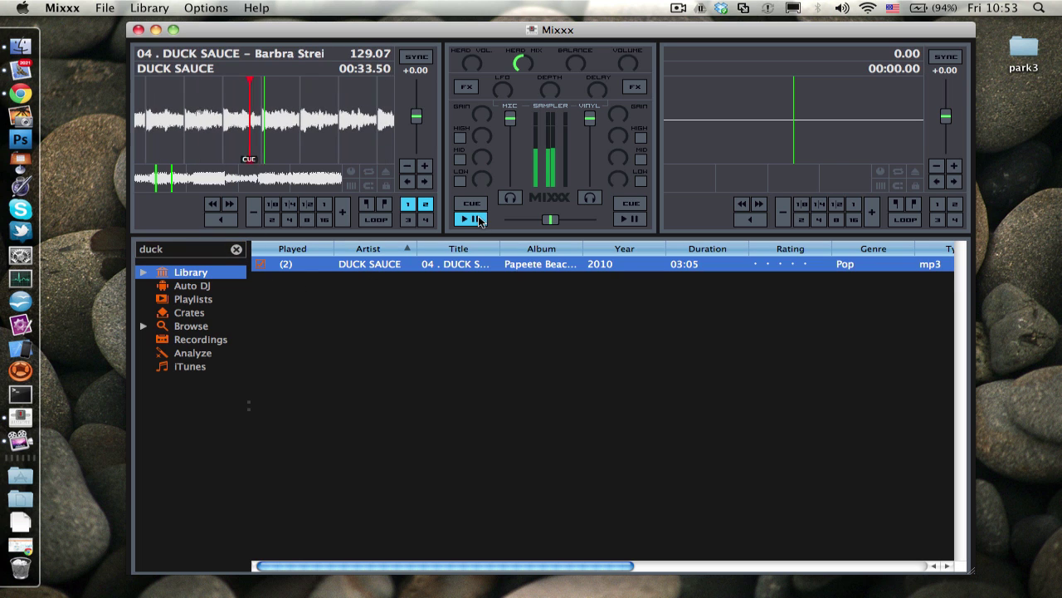
key("XF86AudioLowerVolume")
key("XF86AudioLowerVolume")
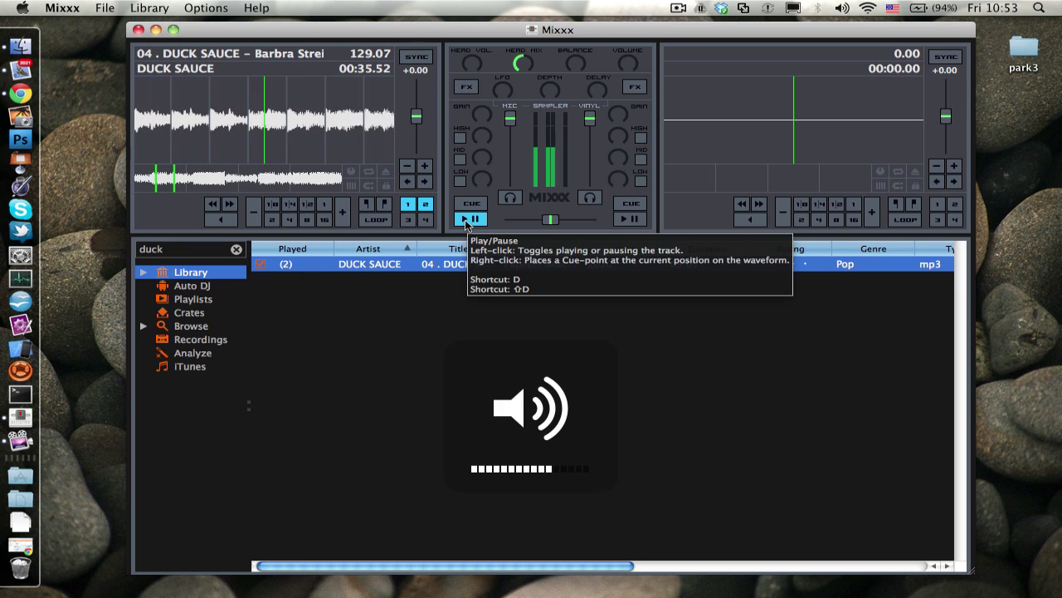
key("XF86AudioLowerVolume")
key("XF86AudioLowerVolume")
key("XF86AudioLowerVolume")
key("XF86AudioLowerVolume")
key("XF86AudioLowerVolume")
key("XF86AudioLowerVolume")
key("XF86AudioLowerVolume")
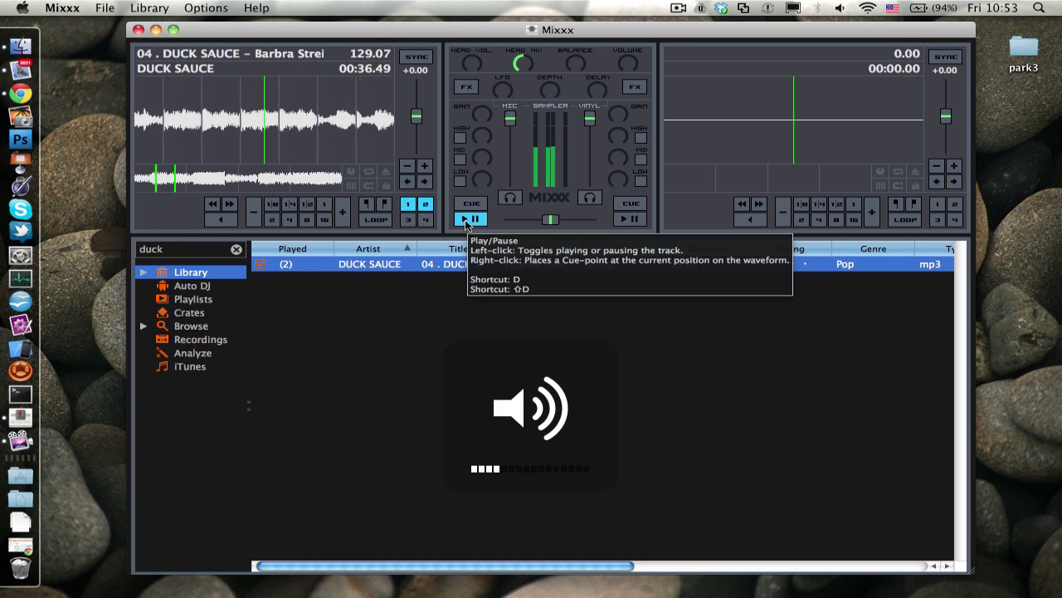
- Set an 8-beat loop on deck 1, lower the mic gain, test talkover twice, then pause
left_click(307, 219)
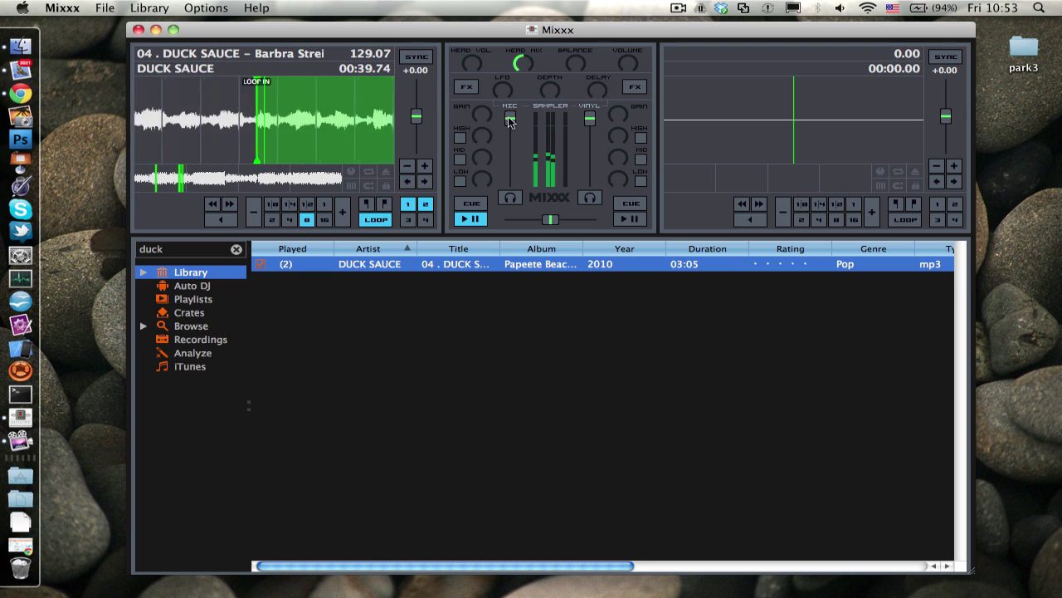
left_click_drag(509, 118, 502, 177)
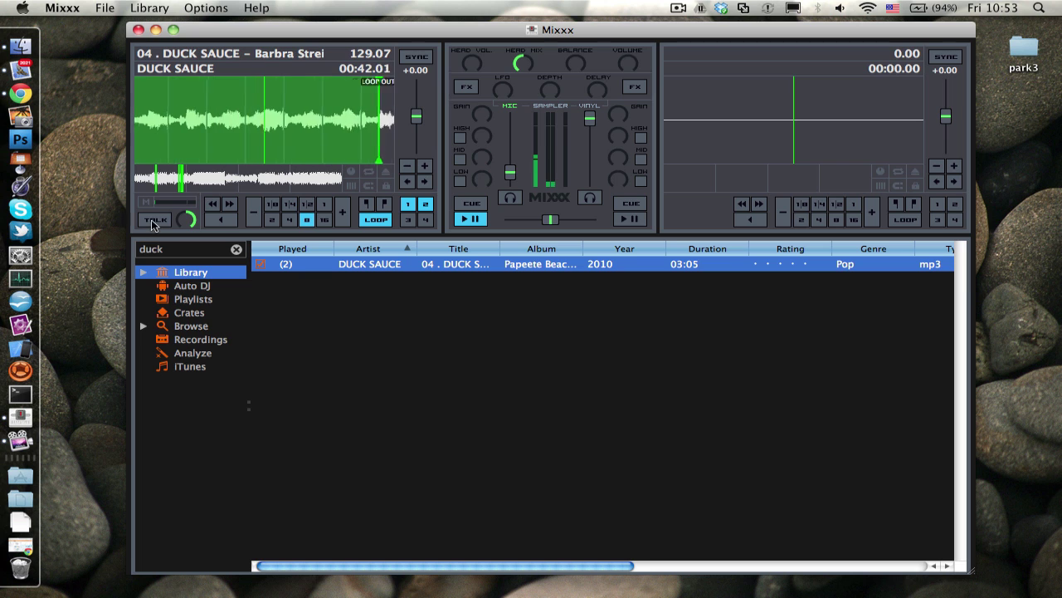
left_click(152, 221)
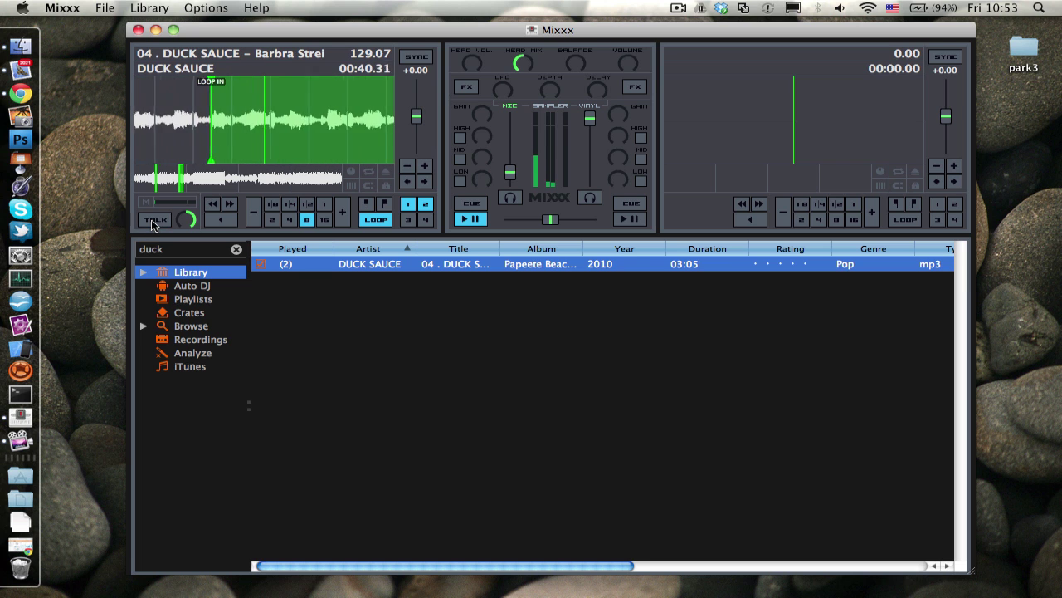
left_click(152, 221)
left_click(152, 220)
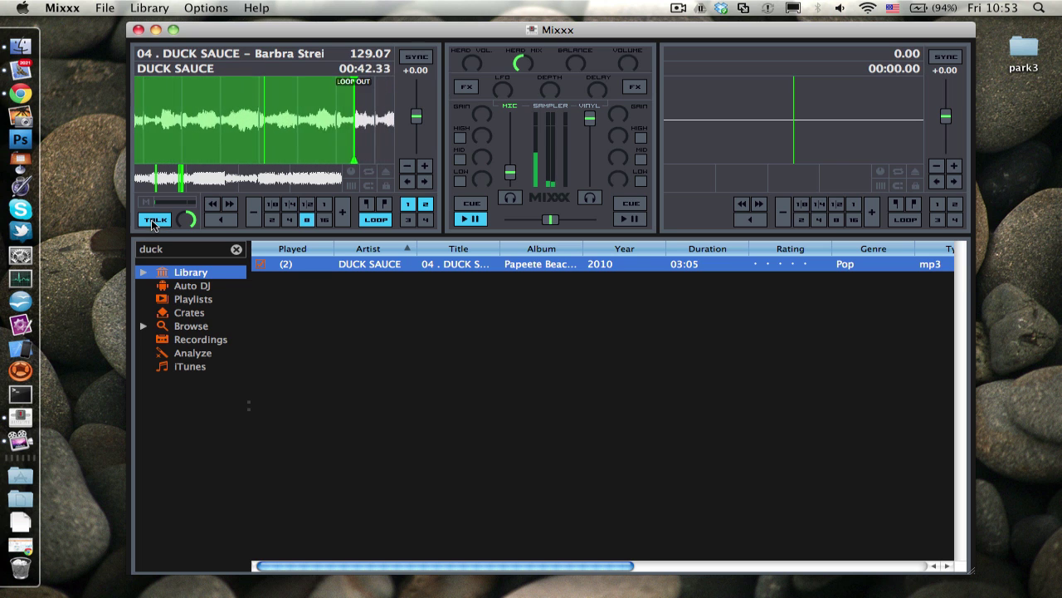
left_click(153, 221)
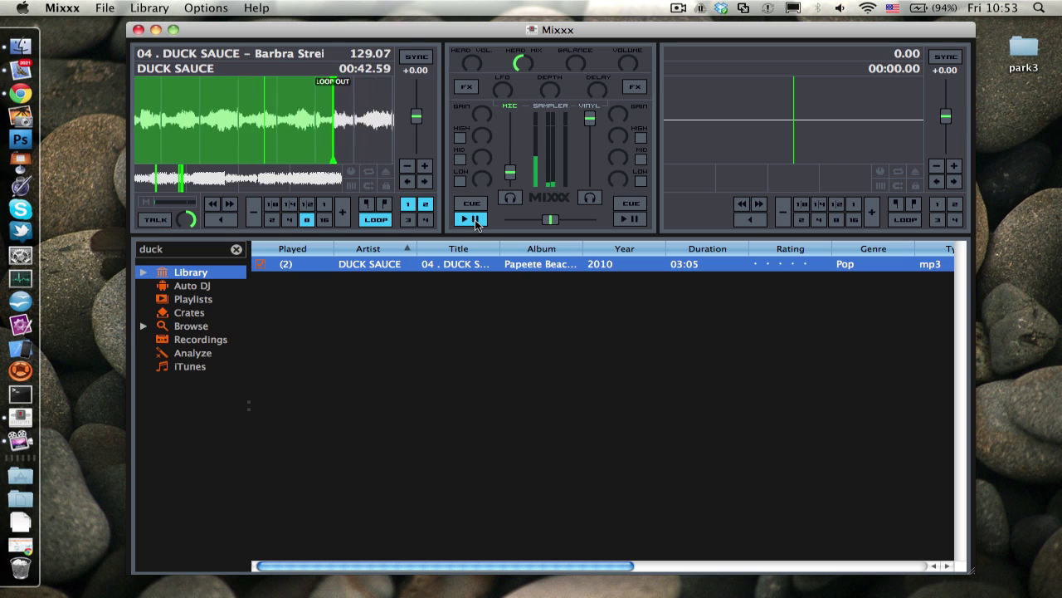
left_click(475, 221)
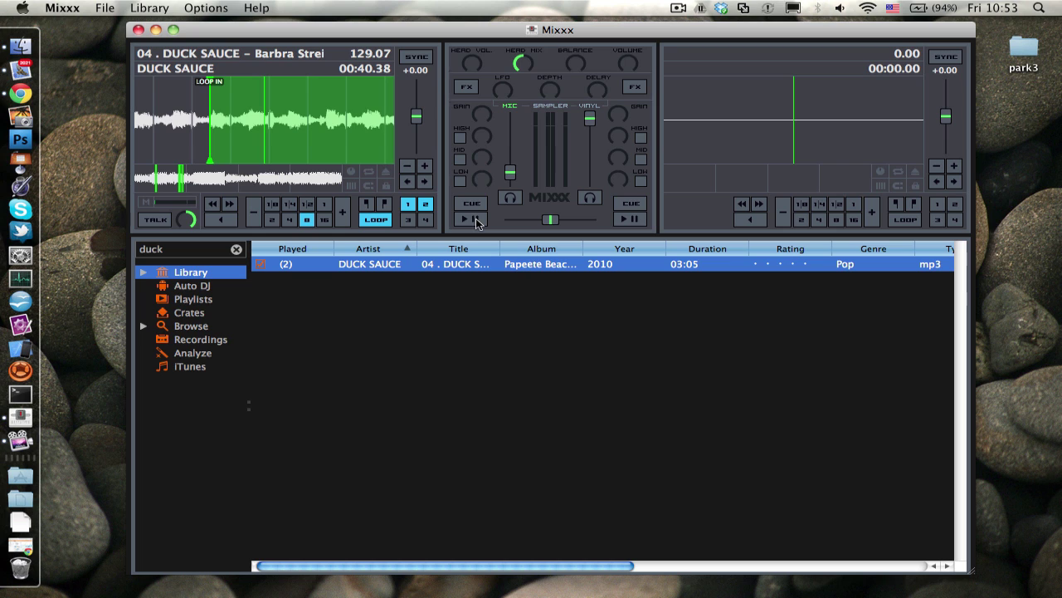
- Open Mixxx Preferences, move the window up-left, and show the Live Broadcasting page
left_click(63, 8)
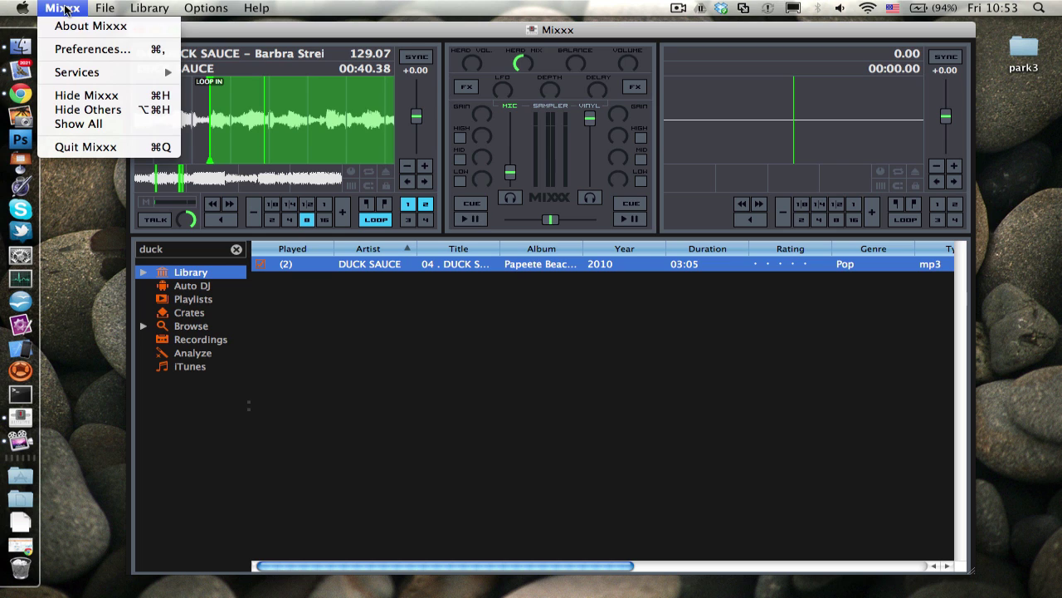
left_click(79, 50)
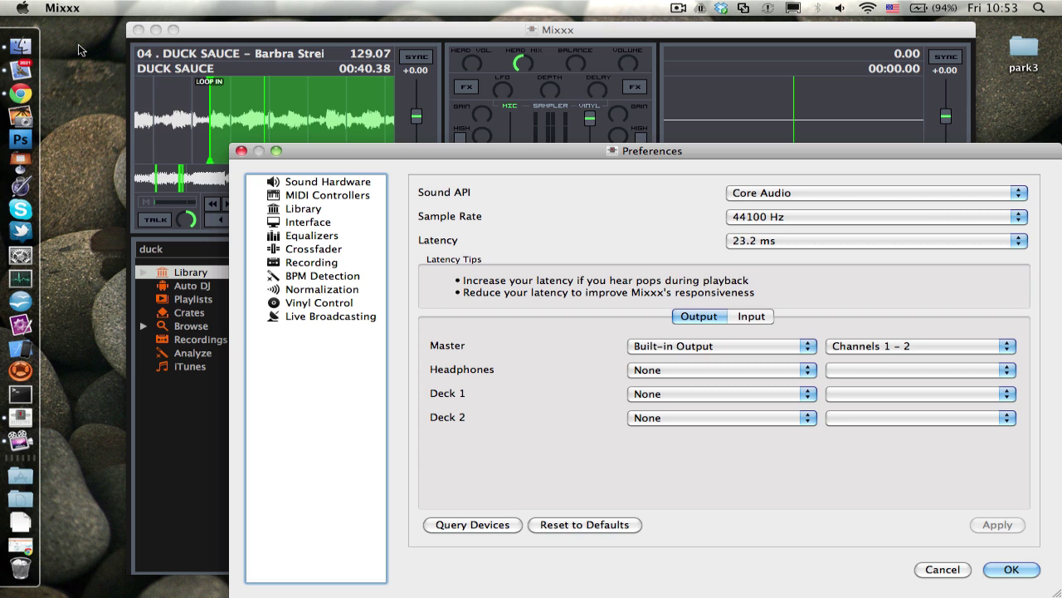
left_click_drag(429, 153, 351, 77)
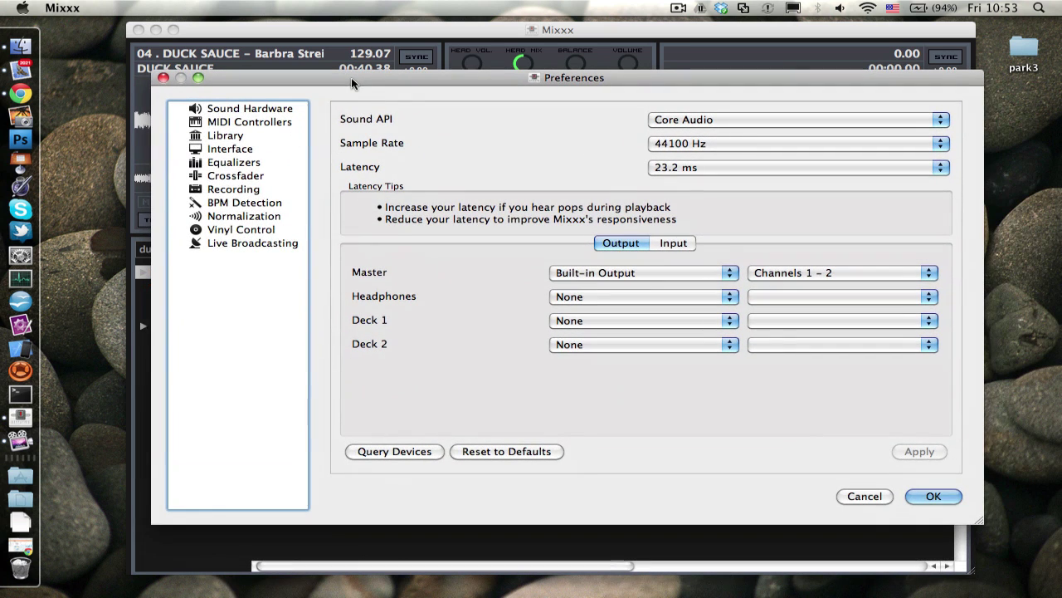
left_click(235, 244)
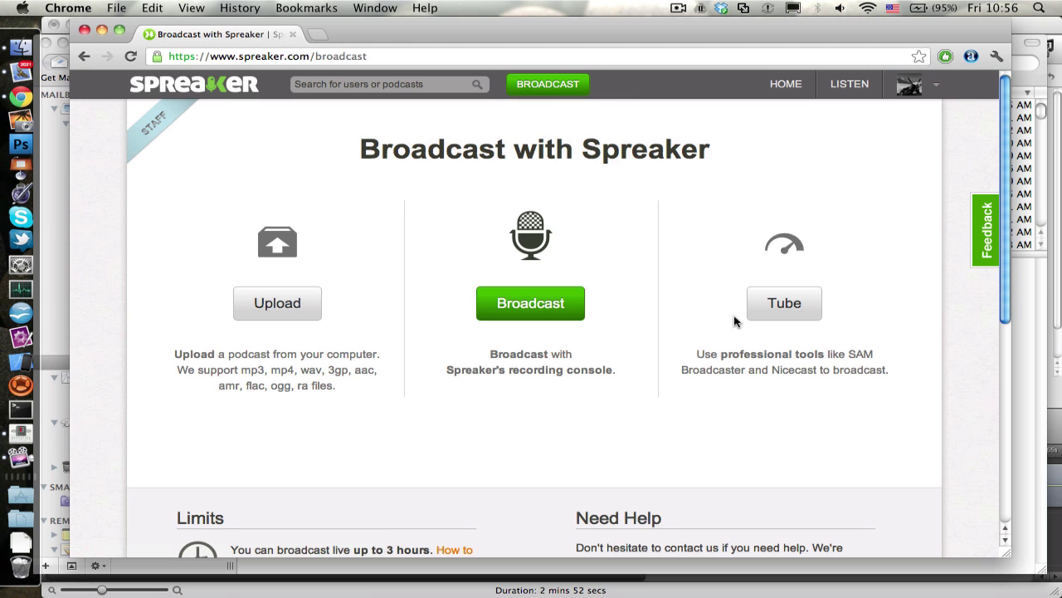
- Open Spreaker's Tube page and scroll to its Icecast2 software configuration settings
left_click(780, 319)
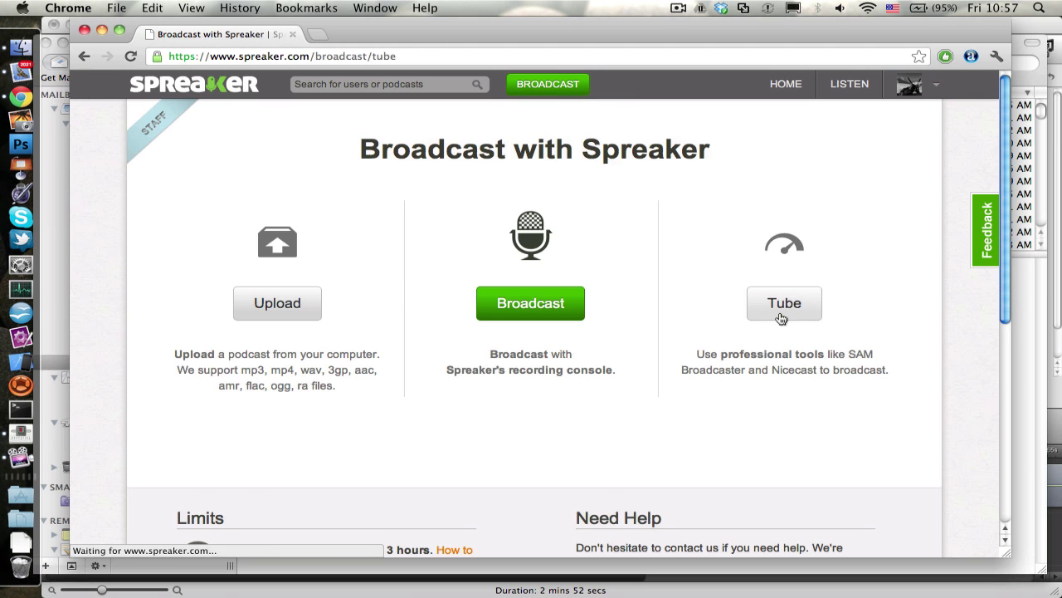
scroll(614, 208, "down", 5)
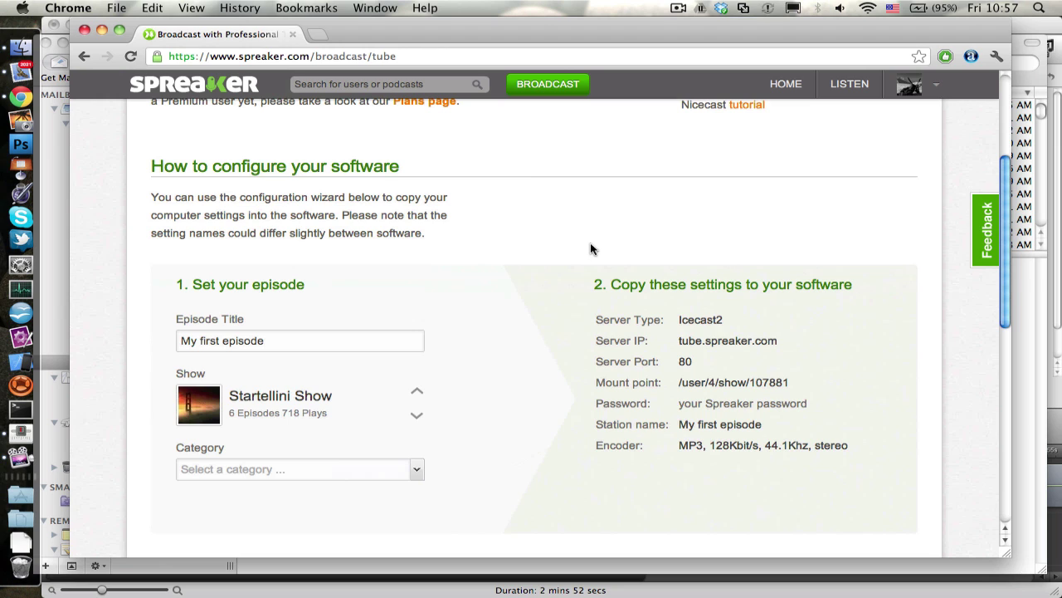
- Retitle the episode 'Test name', keep the Startellini Show, and select the mount path
left_click(292, 344)
key("super+a")
type("Te")
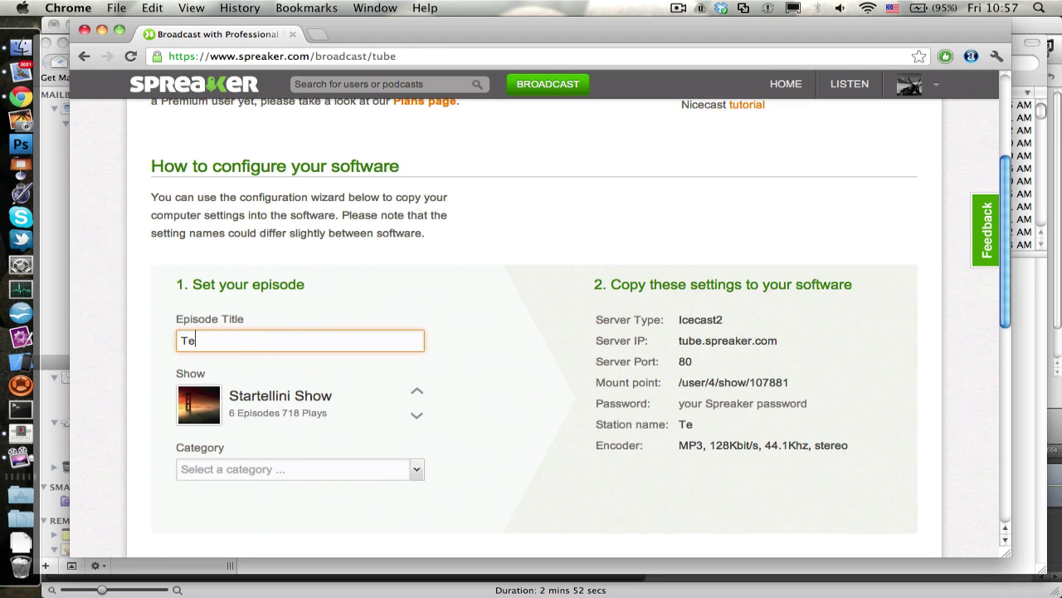
type("st name")
left_click(416, 392)
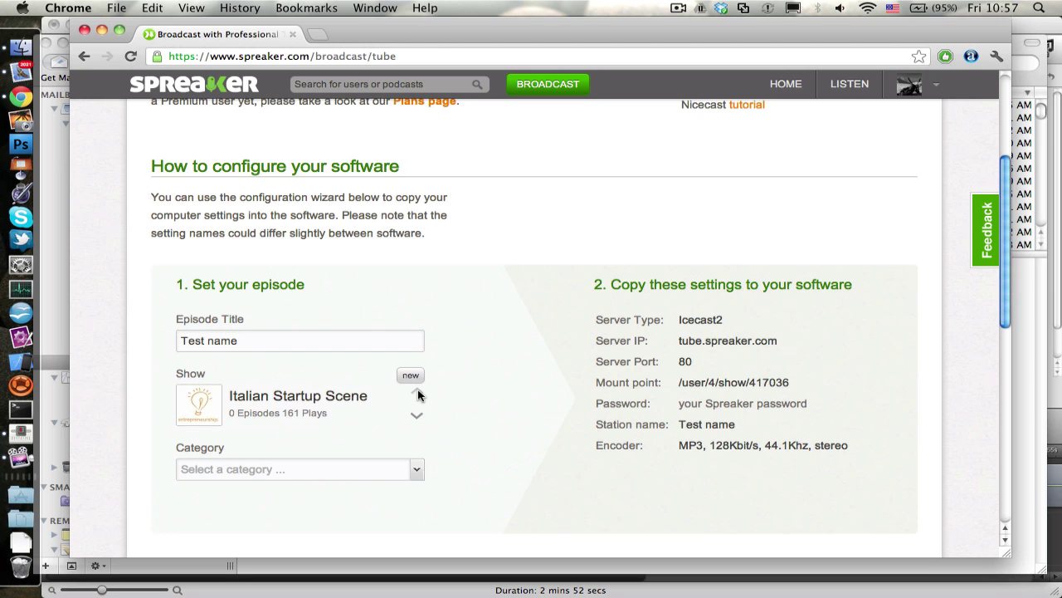
left_click(417, 412)
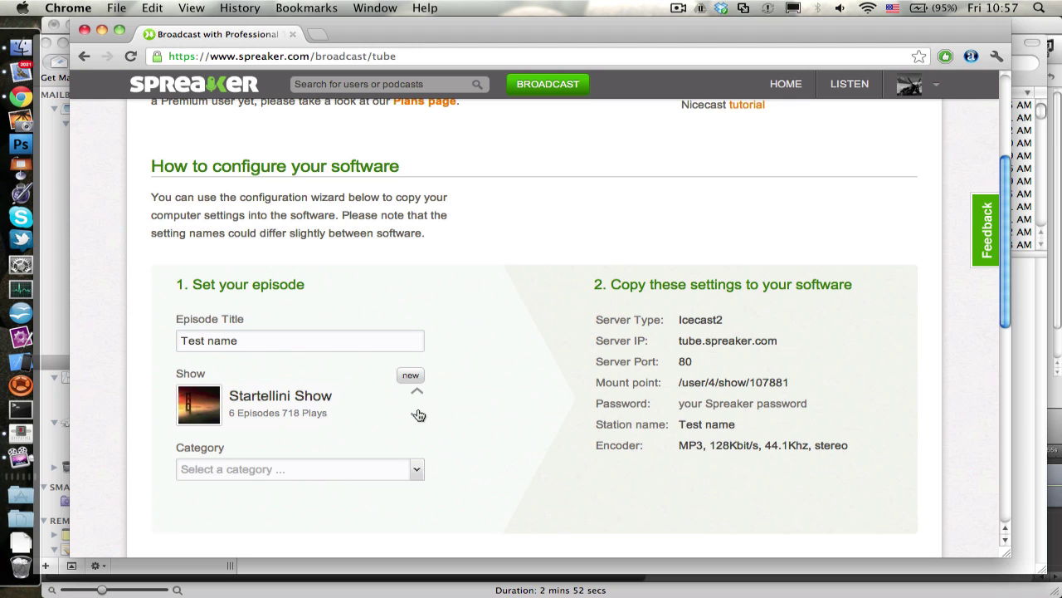
left_click_drag(791, 386, 686, 386)
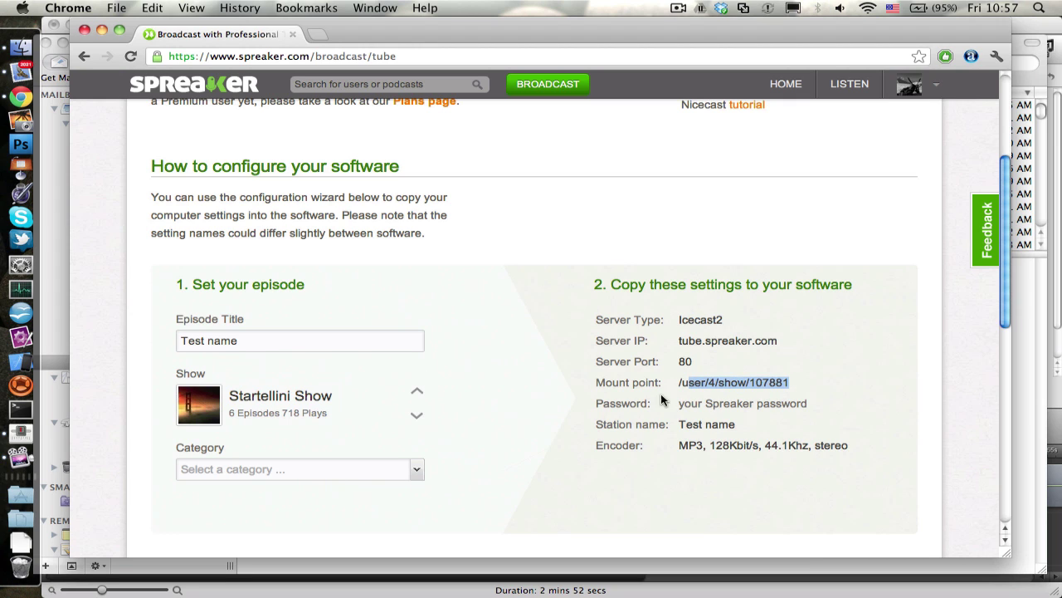
- Change the category from Business to Baseball and select the mount point setting to copy
left_click(417, 470)
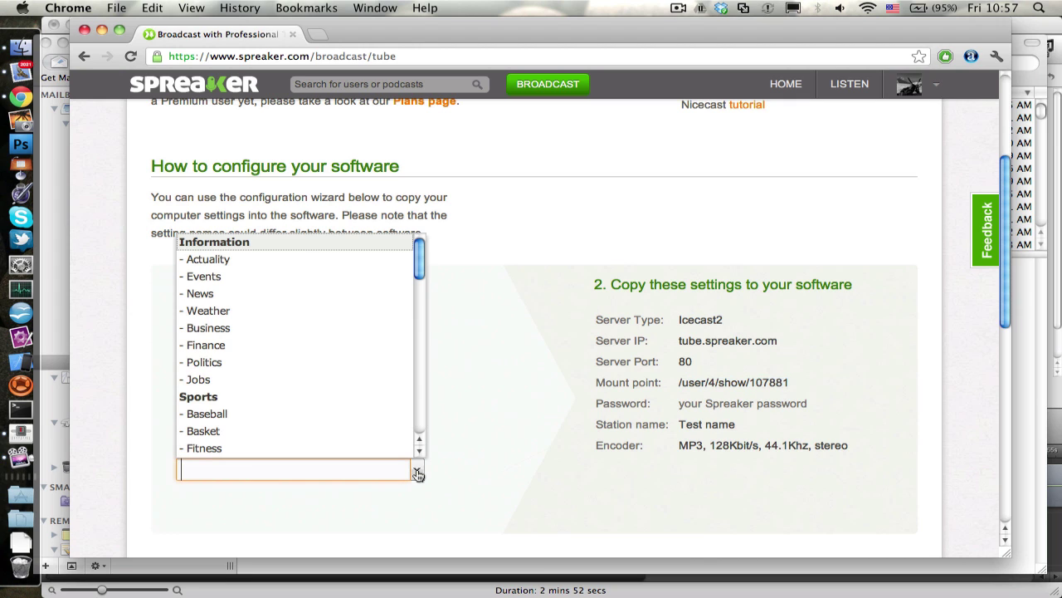
left_click(237, 329)
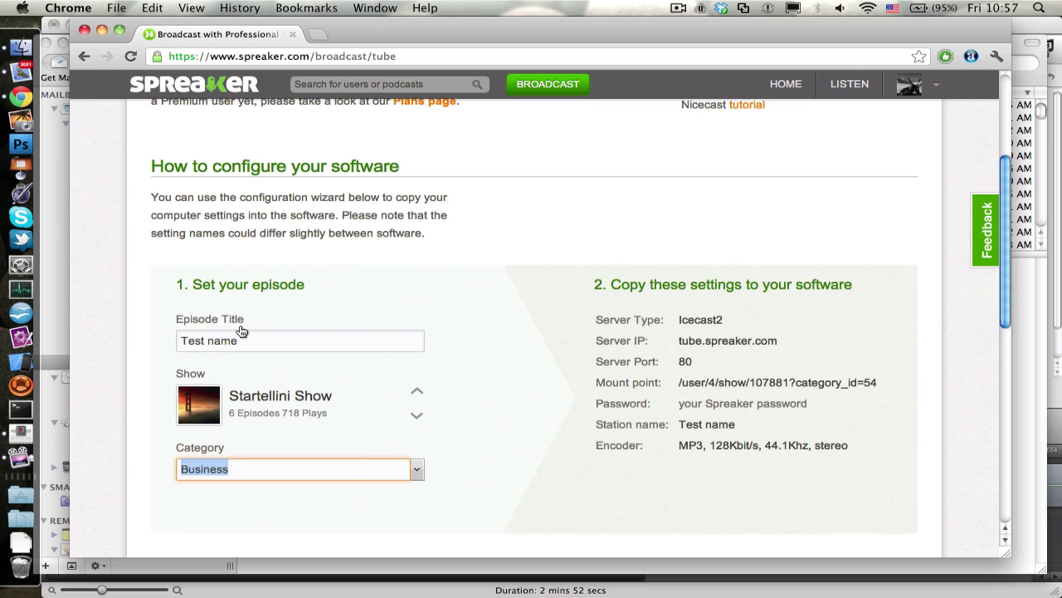
left_click(416, 470)
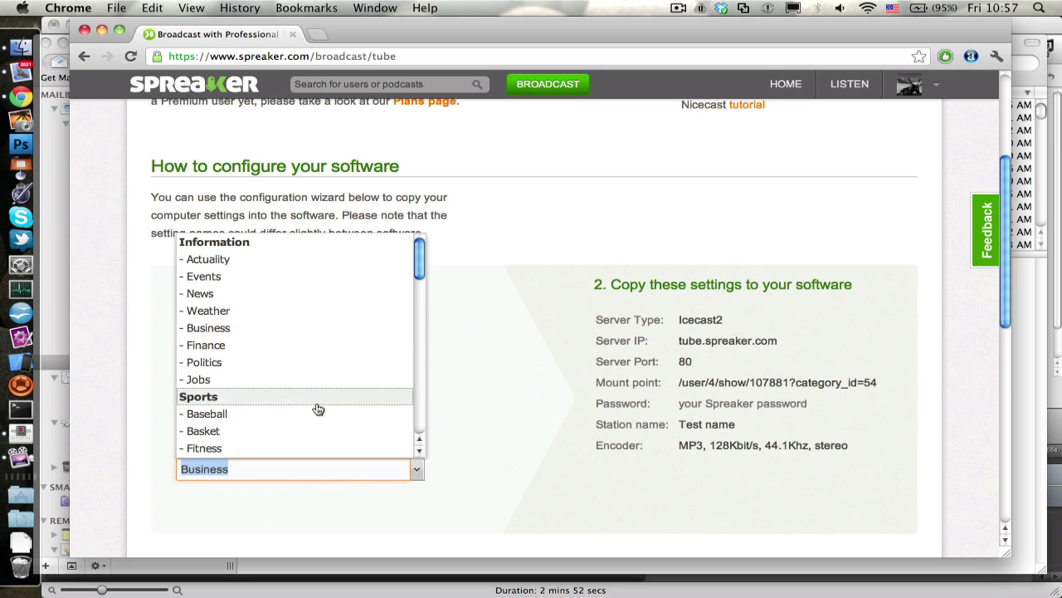
scroll(318, 409, "down", 3)
left_click(261, 306)
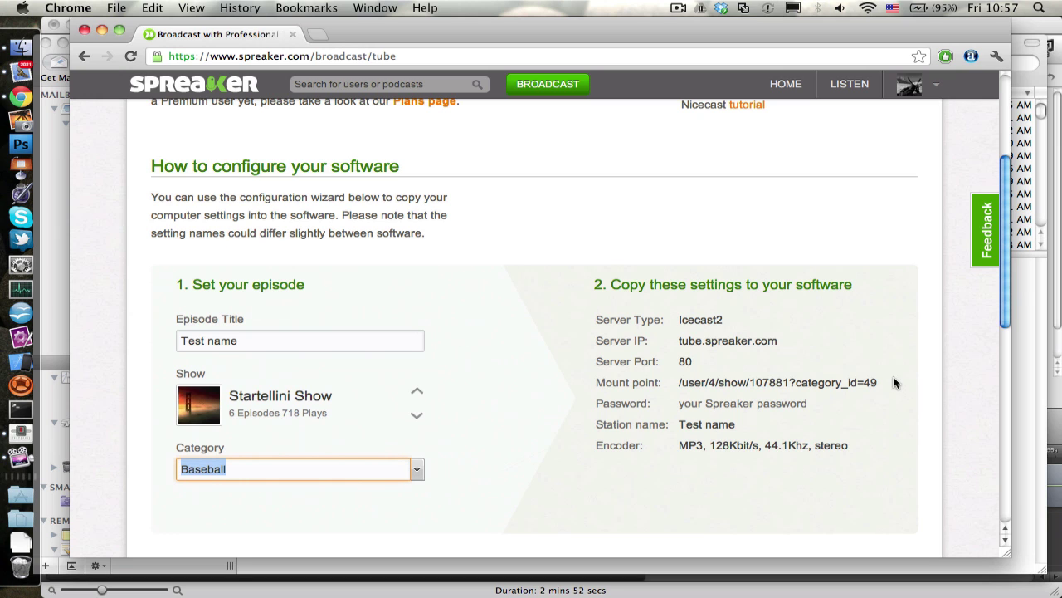
left_click_drag(893, 382, 603, 387)
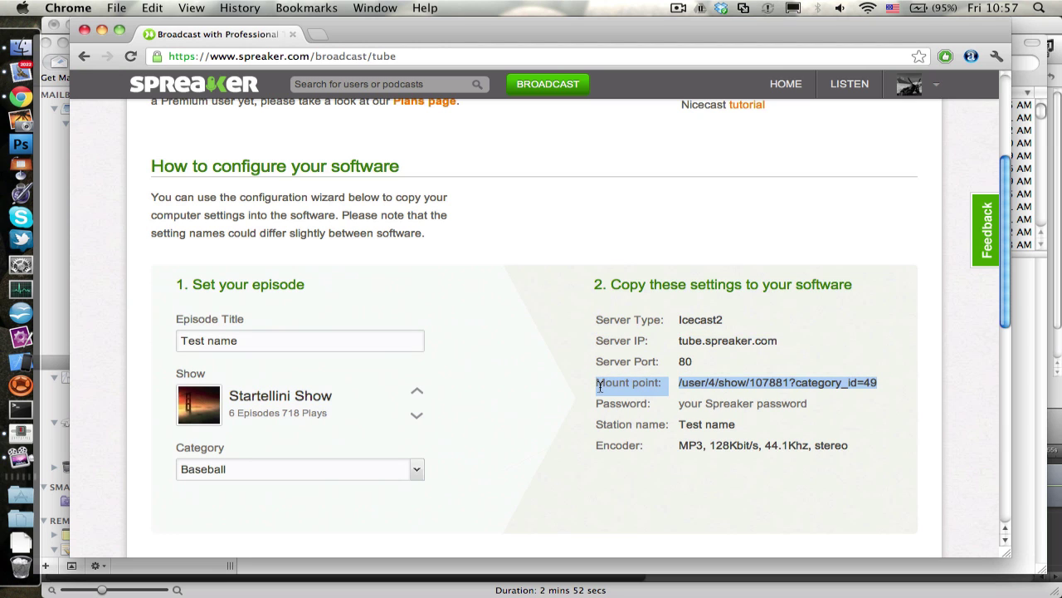
left_click(577, 384)
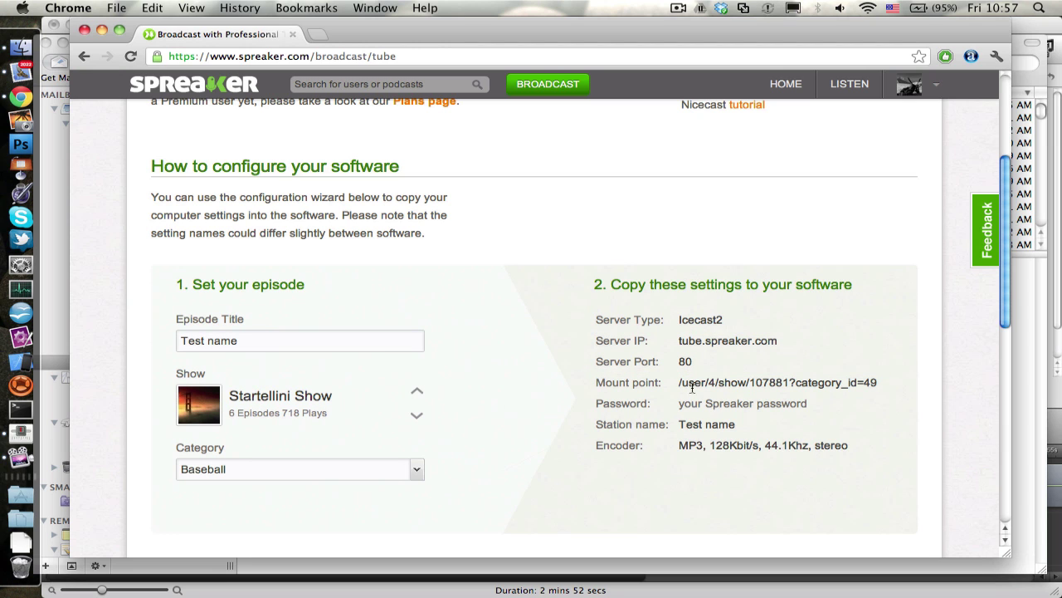
- Reopen the category list and scroll through its options
left_click(417, 468)
scroll(375, 407, "up", 5)
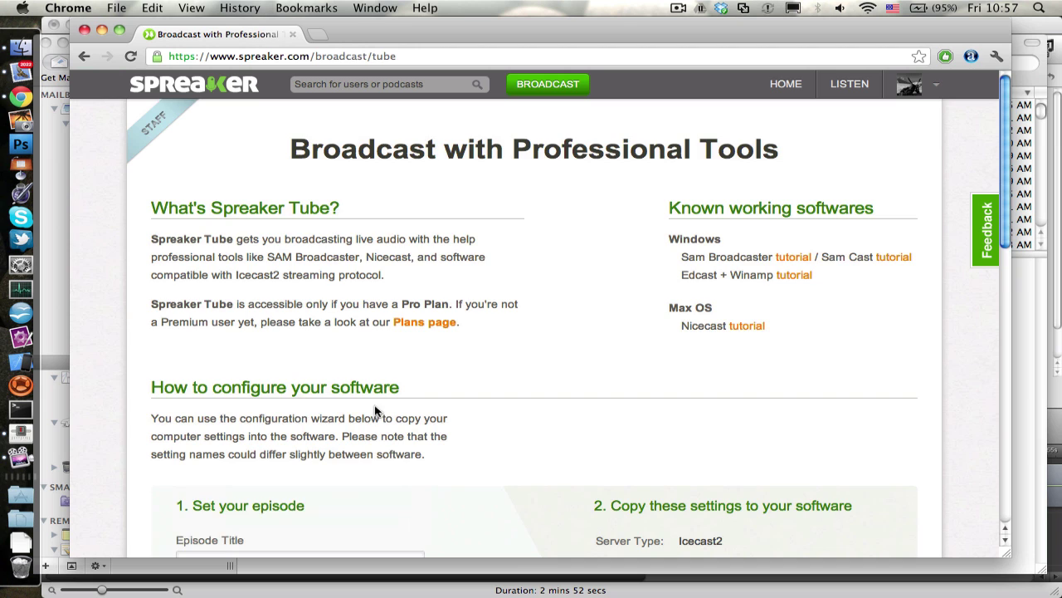
scroll(544, 444, "down", 5)
scroll(541, 439, "up", 2)
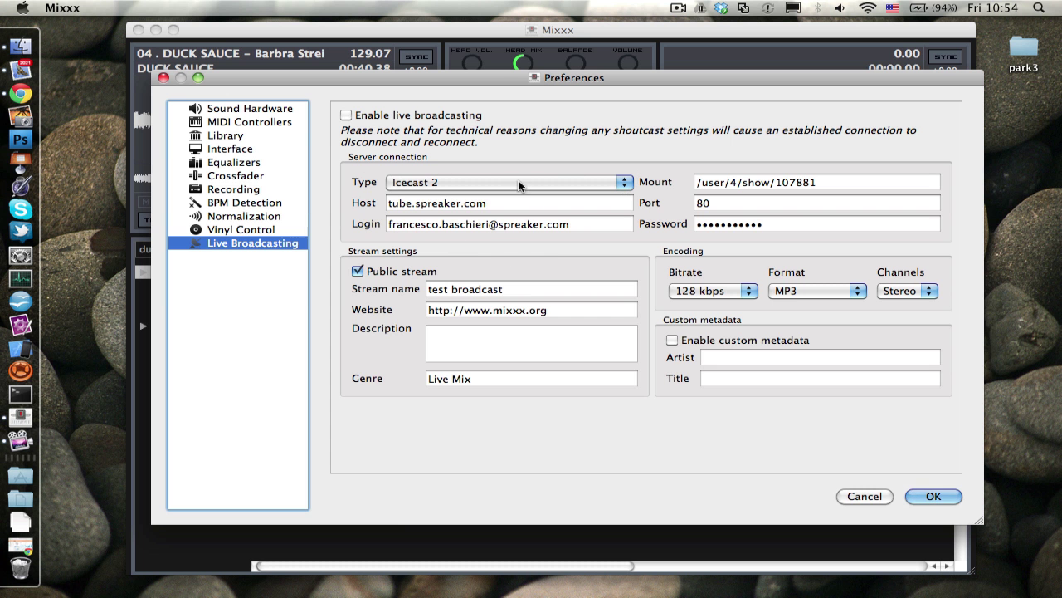
- Keep the server type as Icecast 2 and focus the Mount field
left_click(625, 183)
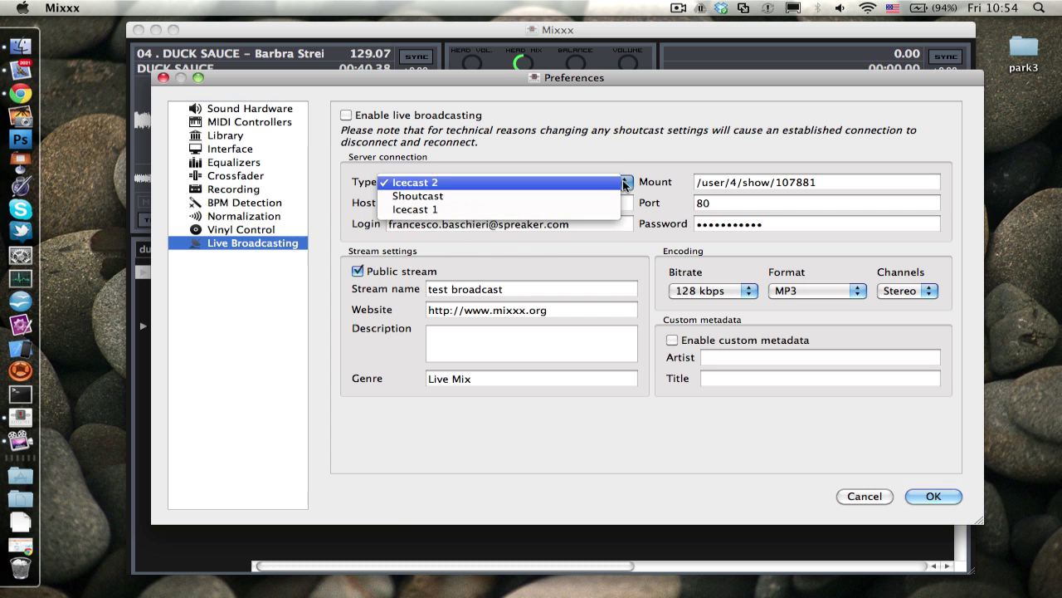
left_click(540, 184)
right_click(817, 183)
left_click(813, 183)
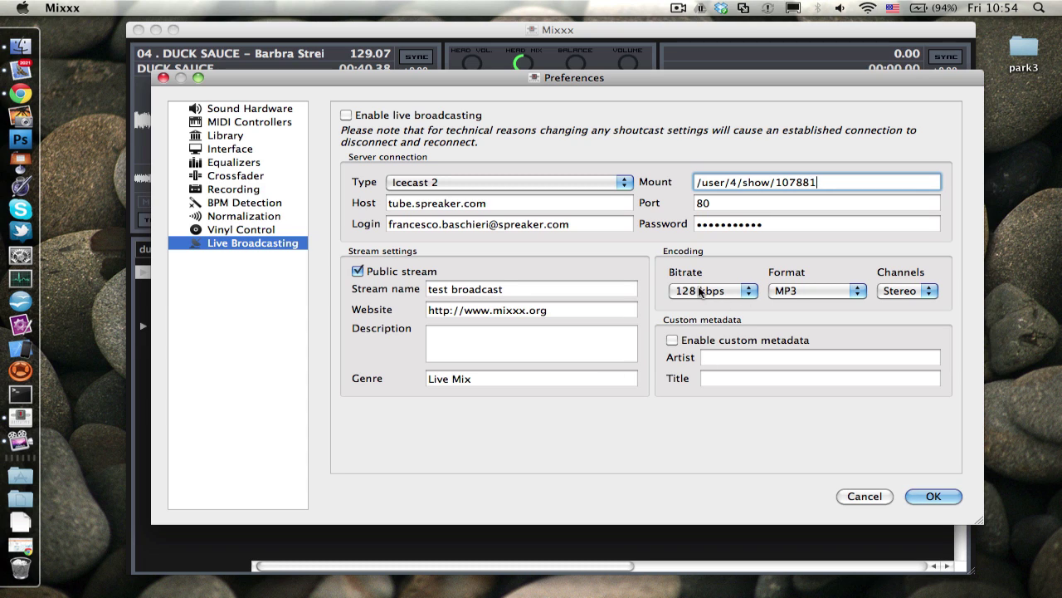
- Confirm encoding at 128 kbps bitrate, MP3 format, and Stereo channels
left_click(746, 295)
left_click(823, 296)
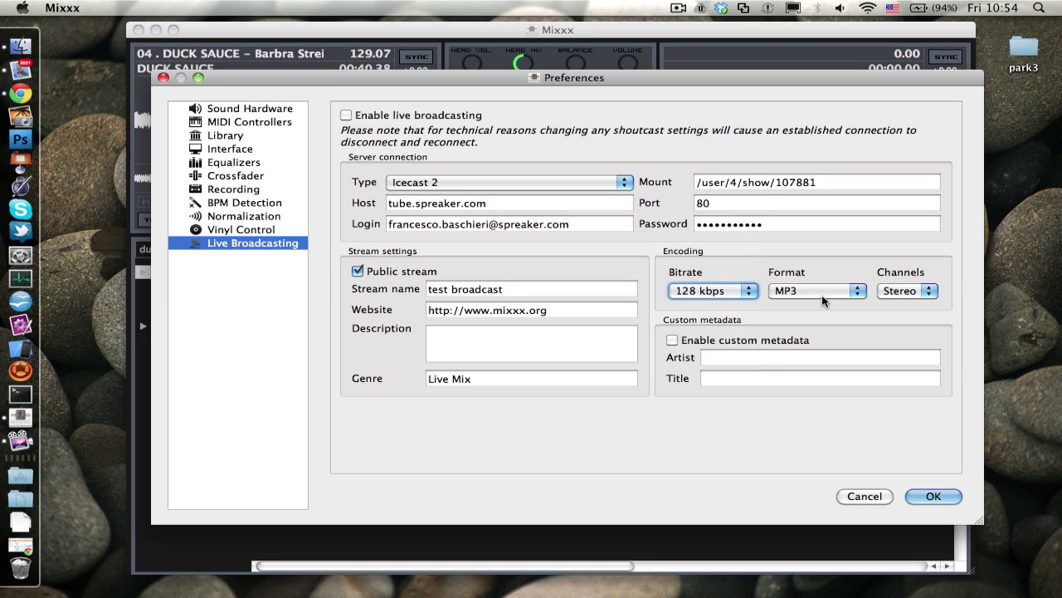
left_click(822, 292)
left_click(822, 291)
left_click(922, 291)
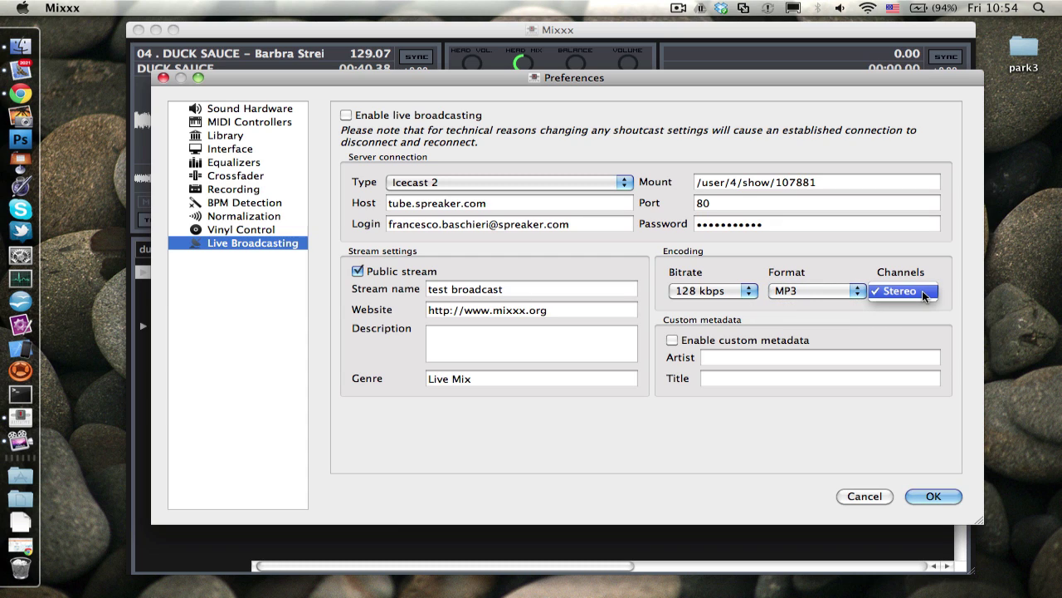
left_click(913, 277)
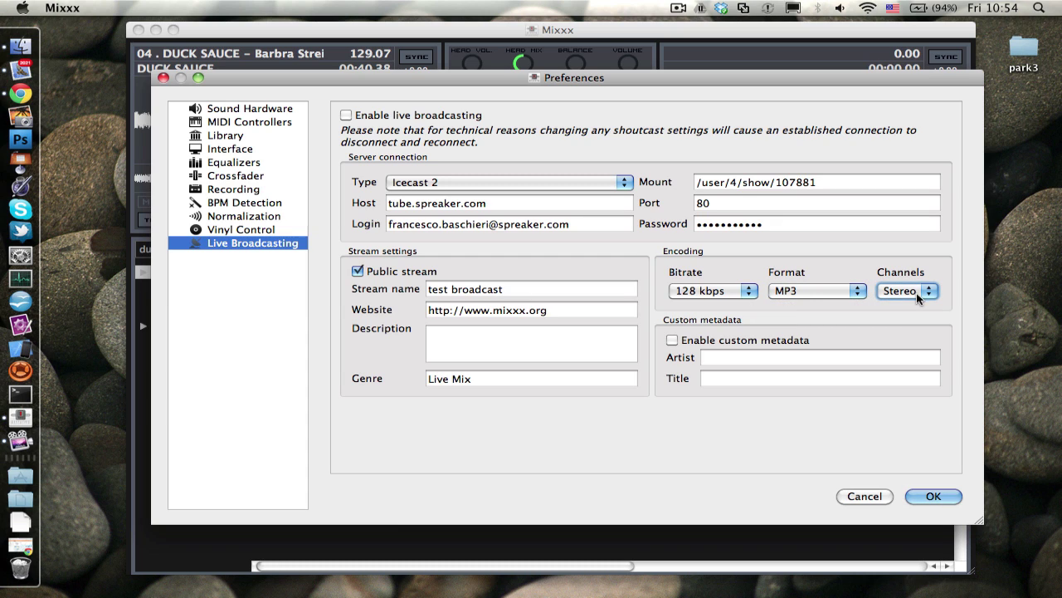
- Keep the Sound Hardware sample rate at 44100 Hz and confirm the preferences with OK
left_click(255, 113)
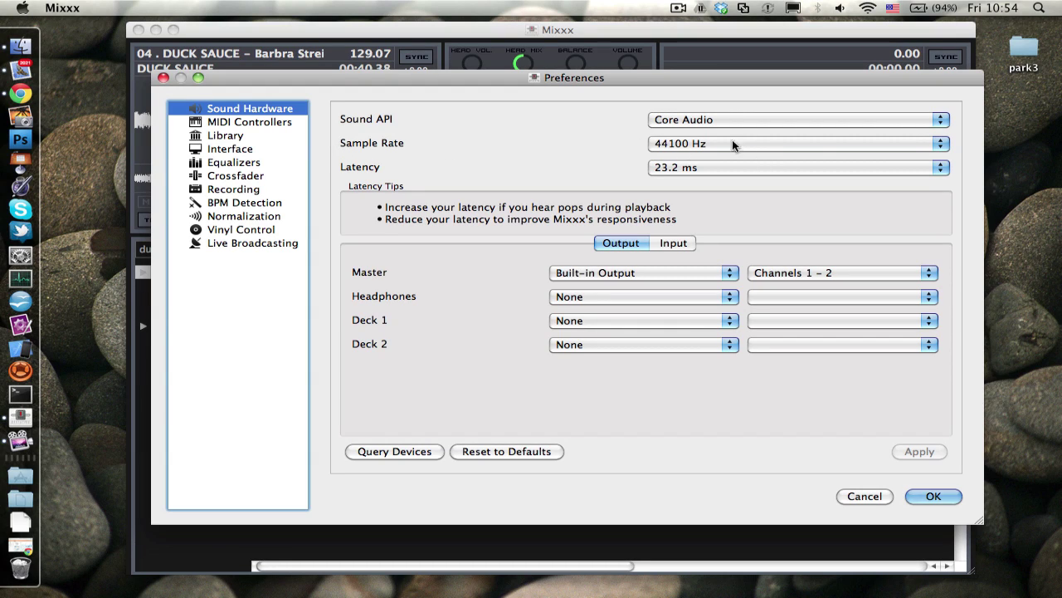
left_click(942, 144)
left_click(943, 145)
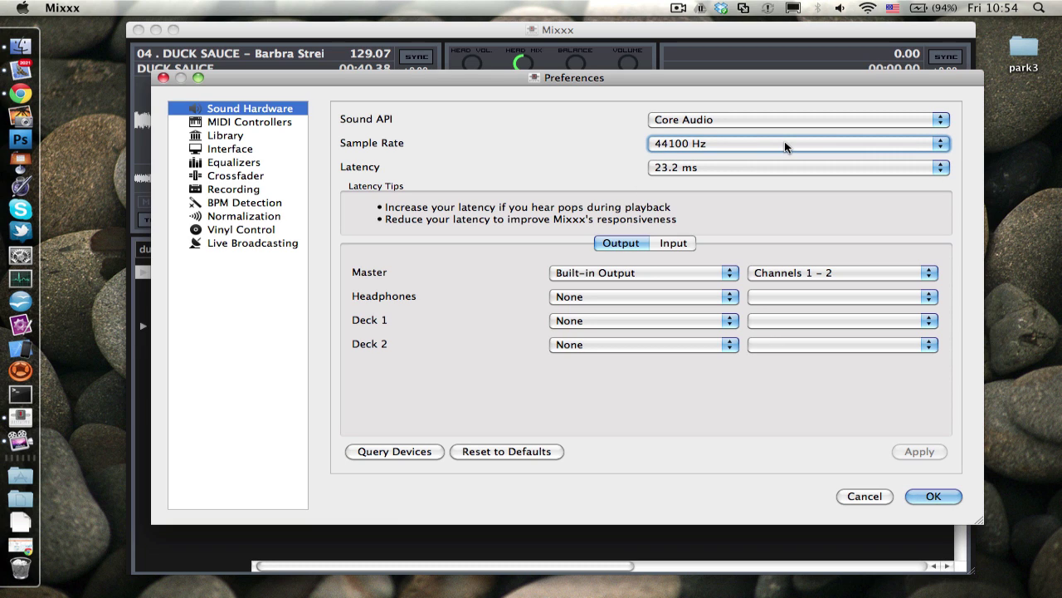
left_click(934, 497)
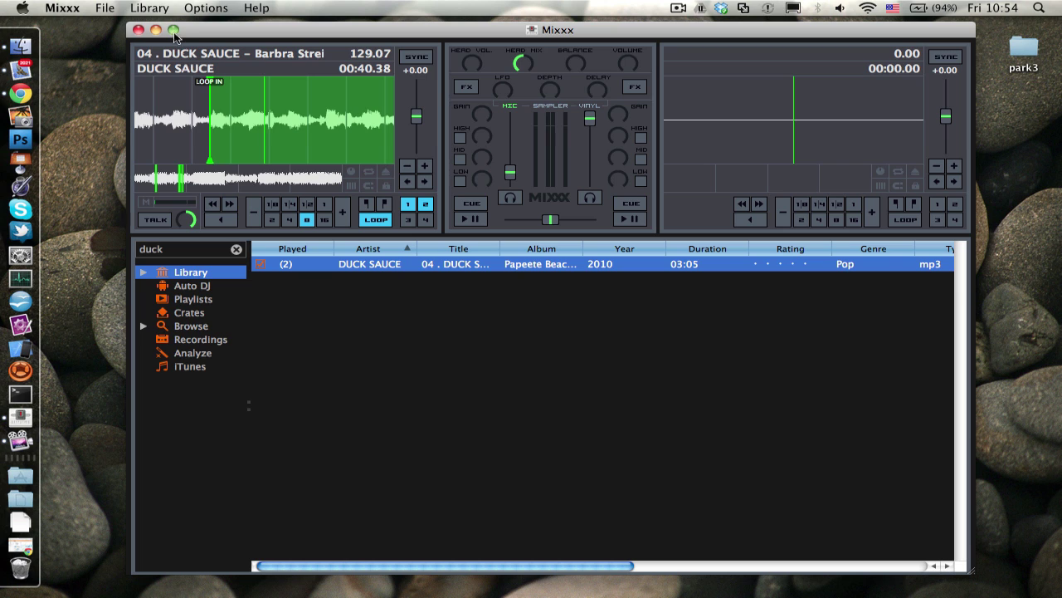
- Enable live broadcasting from Options, acknowledge the connection message, and resume deck 1
left_click(190, 9)
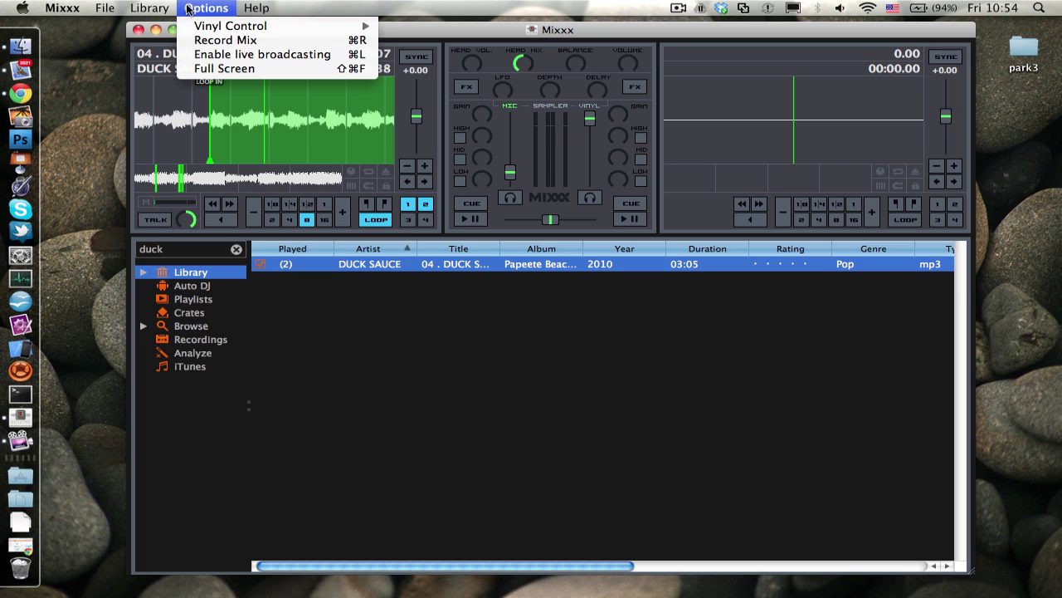
left_click(303, 58)
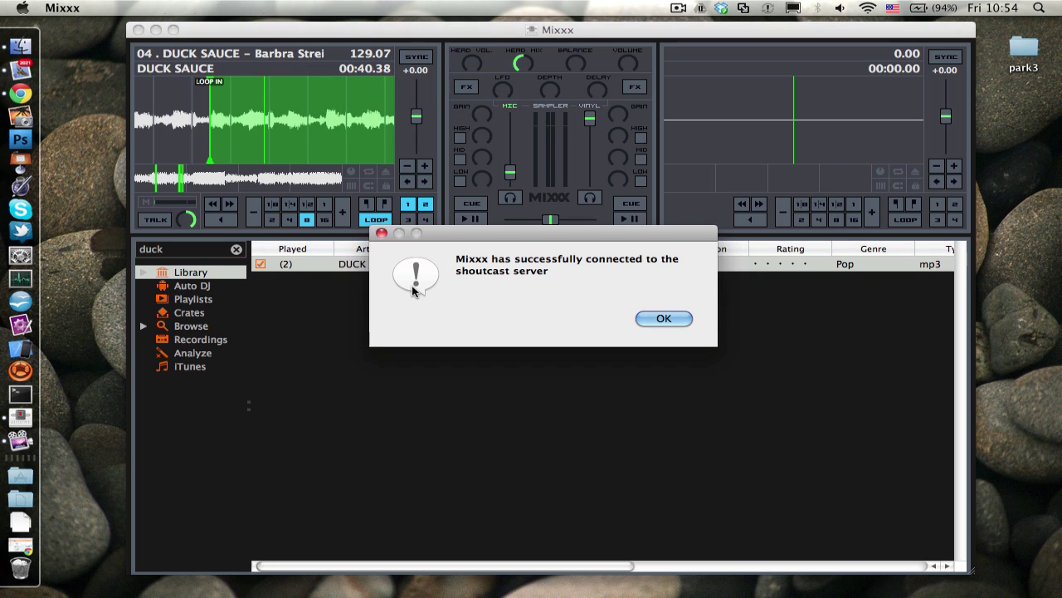
left_click(660, 319)
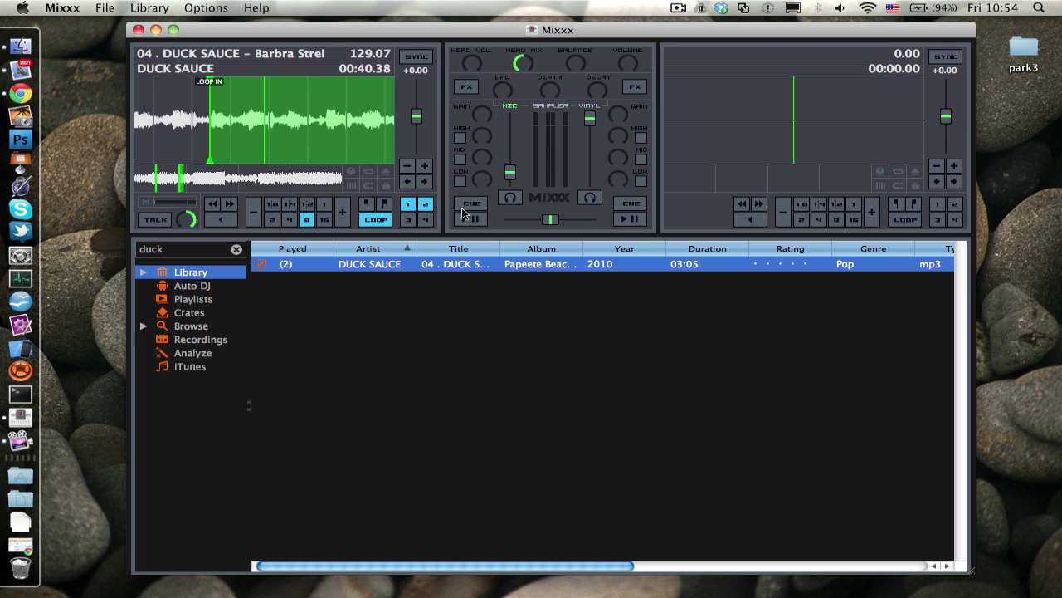
left_click(478, 219)
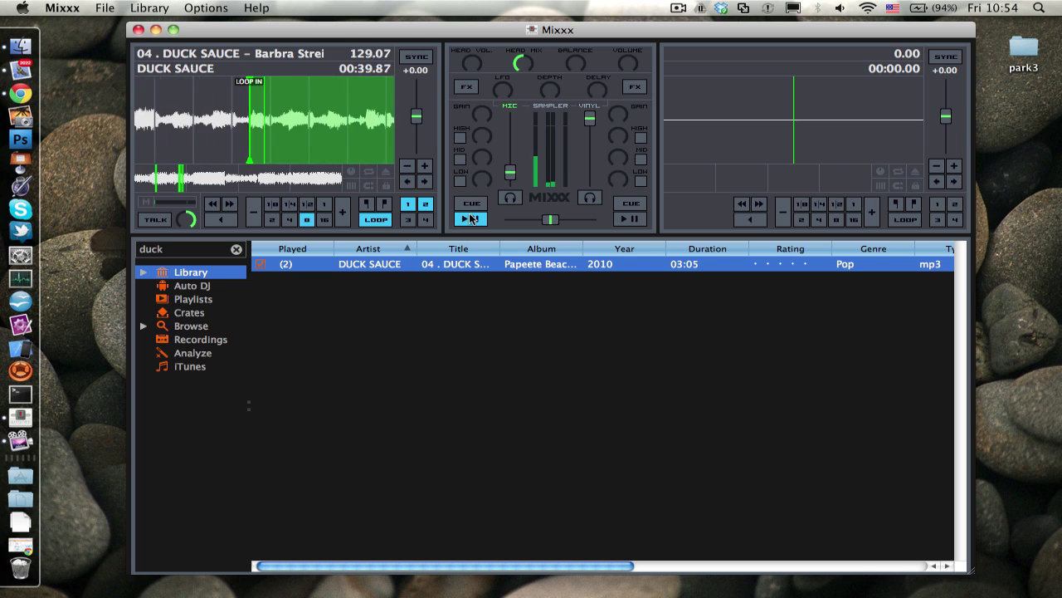
- Toggle talk-over on and off, set the loop end point, and raise deck 1's volume
left_click(150, 220)
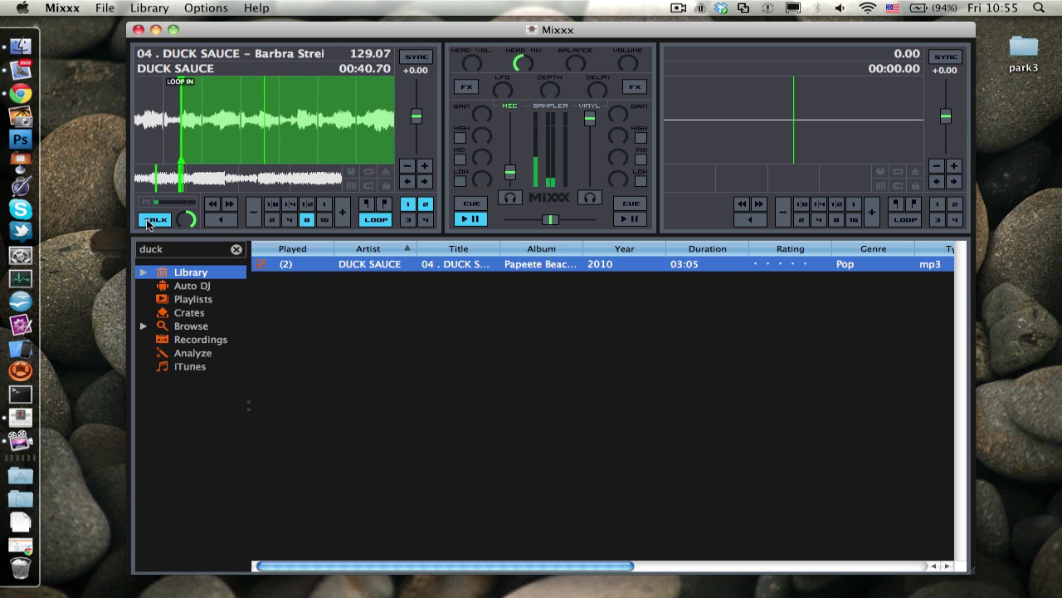
left_click(149, 221)
key("4")
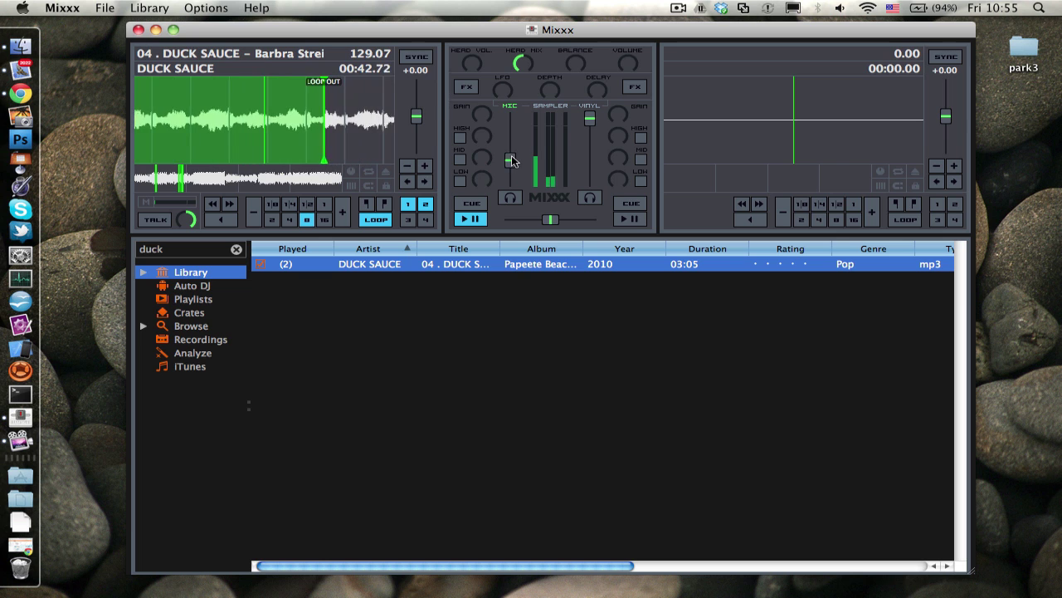
left_click_drag(510, 160, 511, 117)
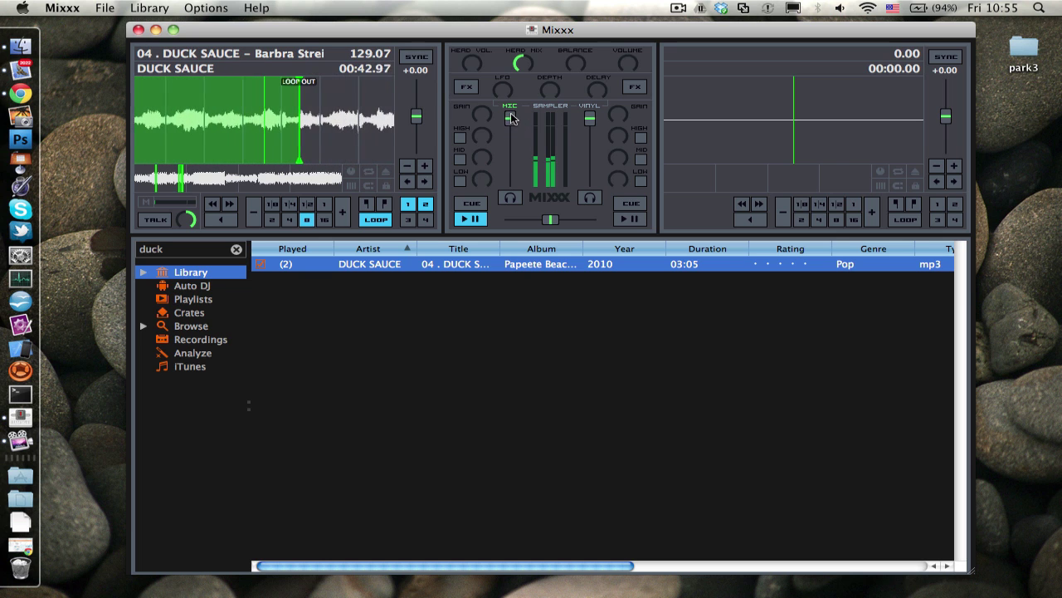
- Try the flanger, slow the tempo to 116.16 BPM (-10), lower deck 1's volume, and enable talk-over
left_click(467, 87)
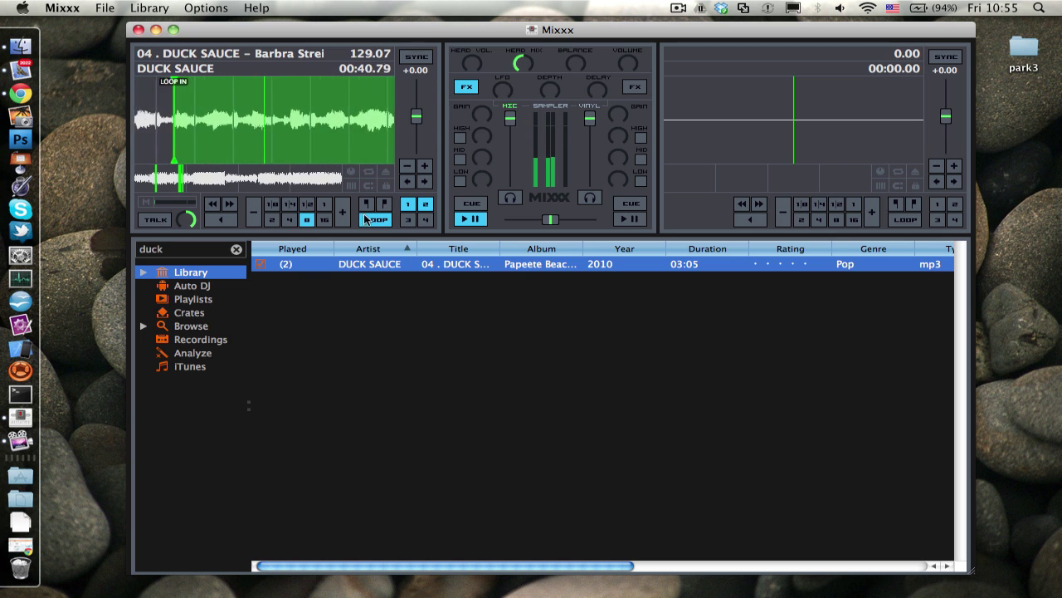
left_click(472, 87)
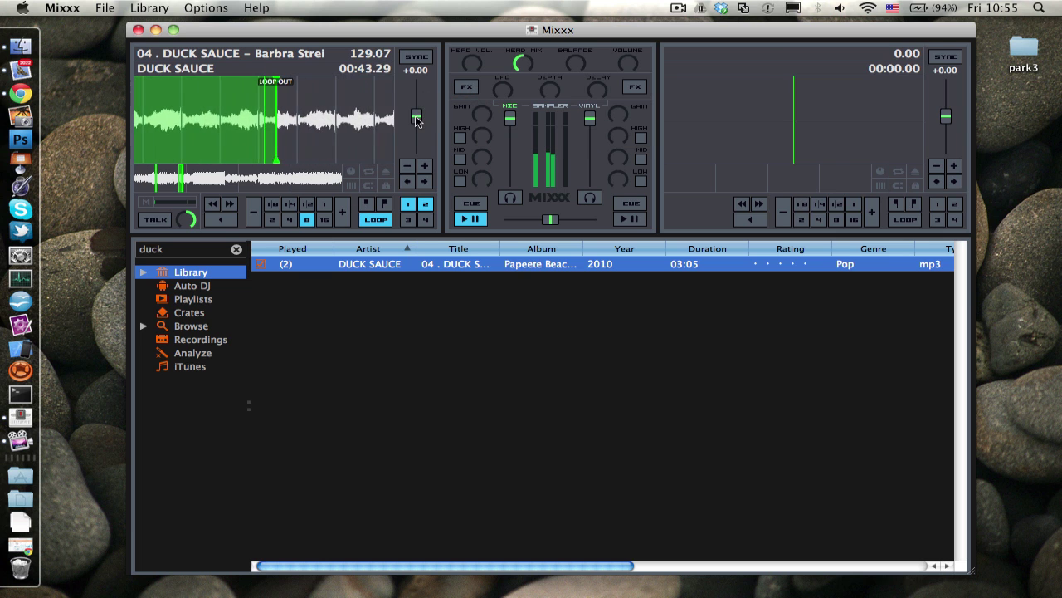
left_click_drag(416, 121, 416, 158)
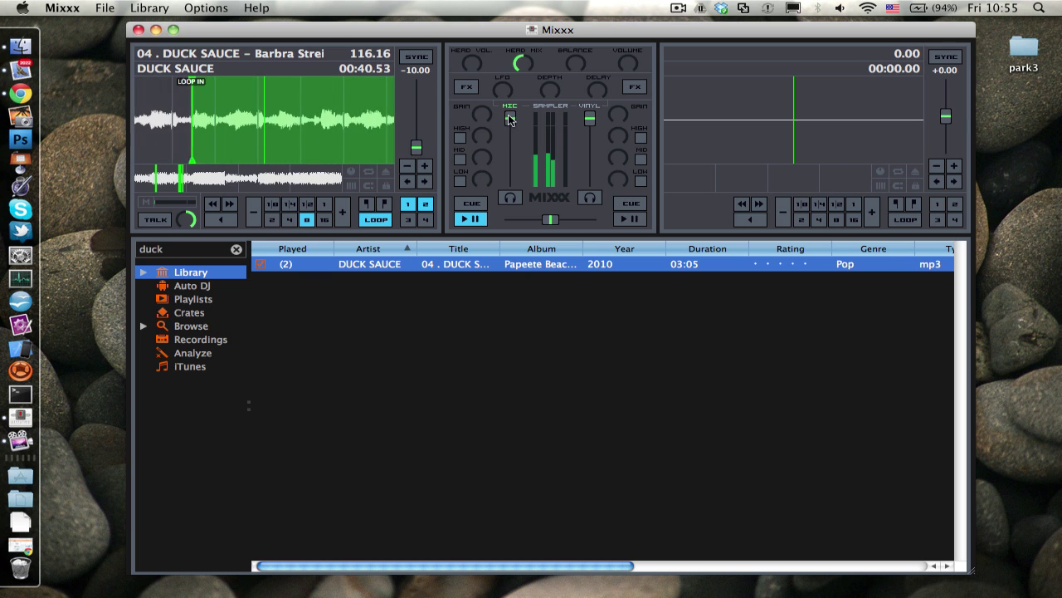
left_click_drag(510, 126, 510, 179)
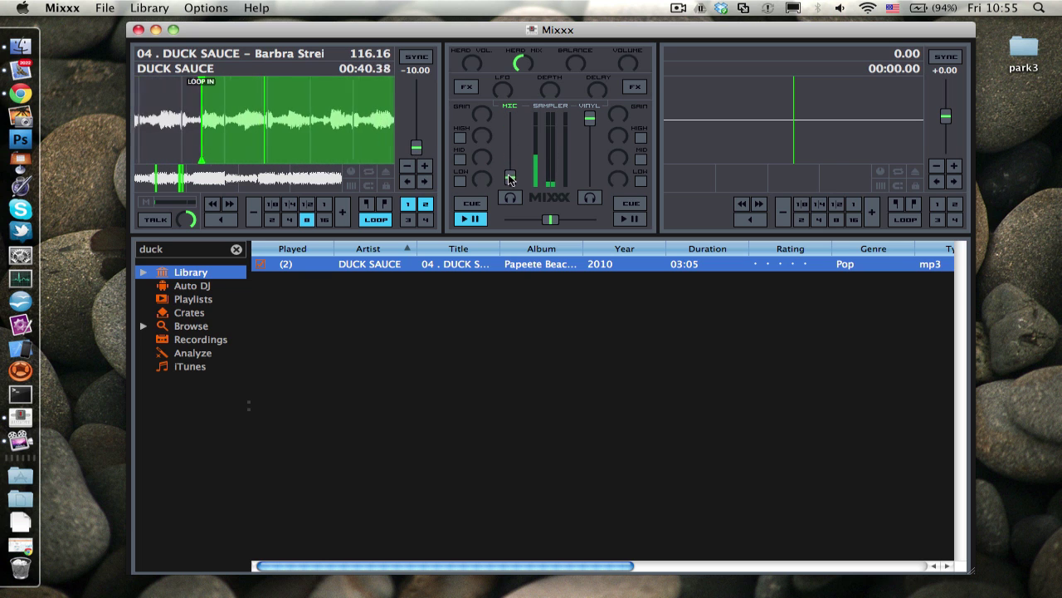
left_click(157, 223)
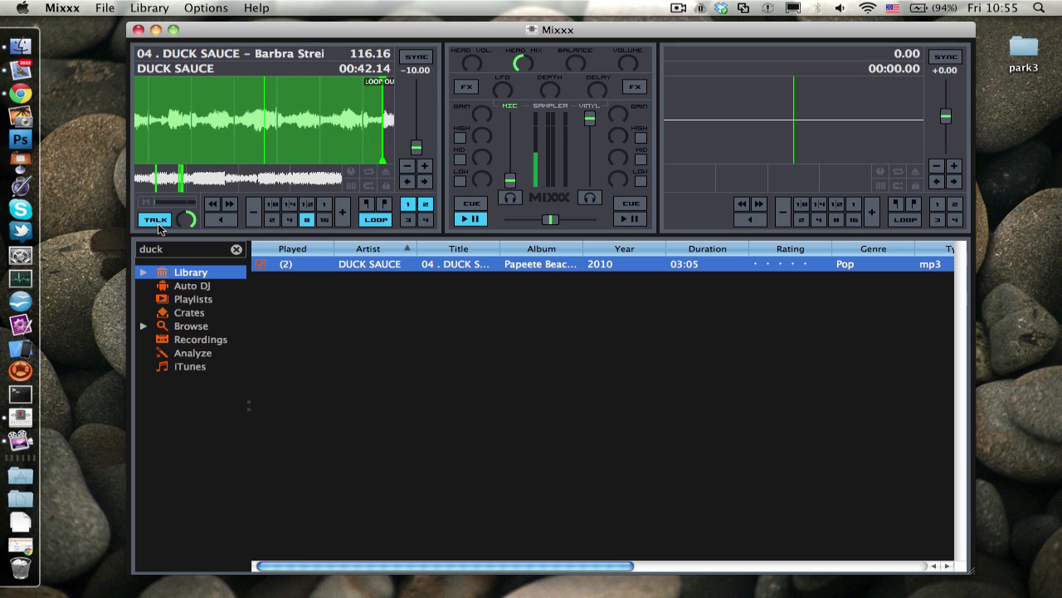